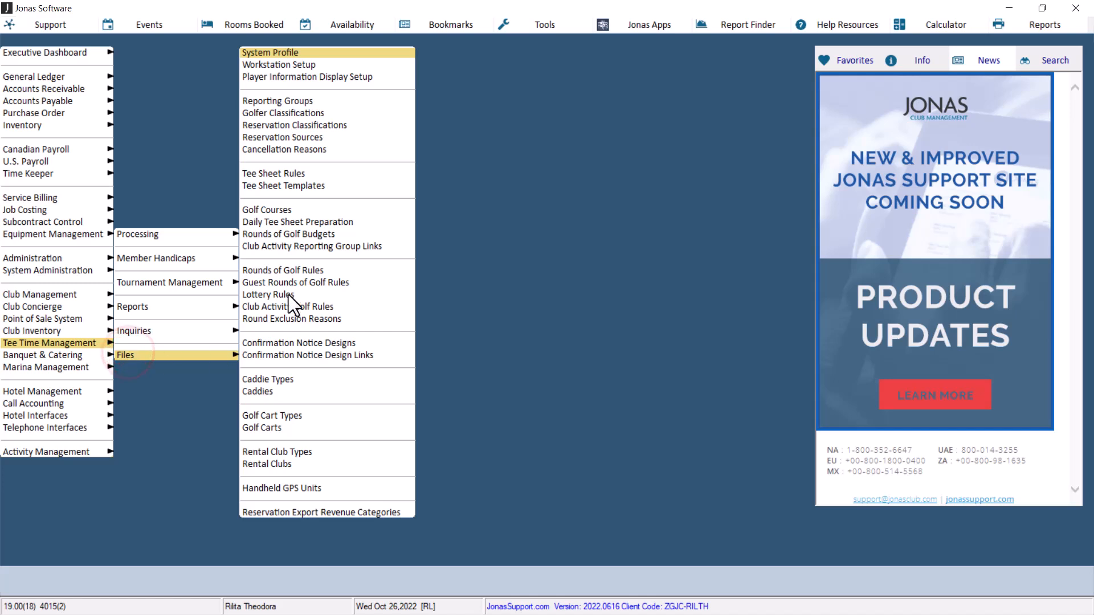
Open the Rounds of Golf Rules setup for club 01 Jonas Golf & Country Club
click(302, 268)
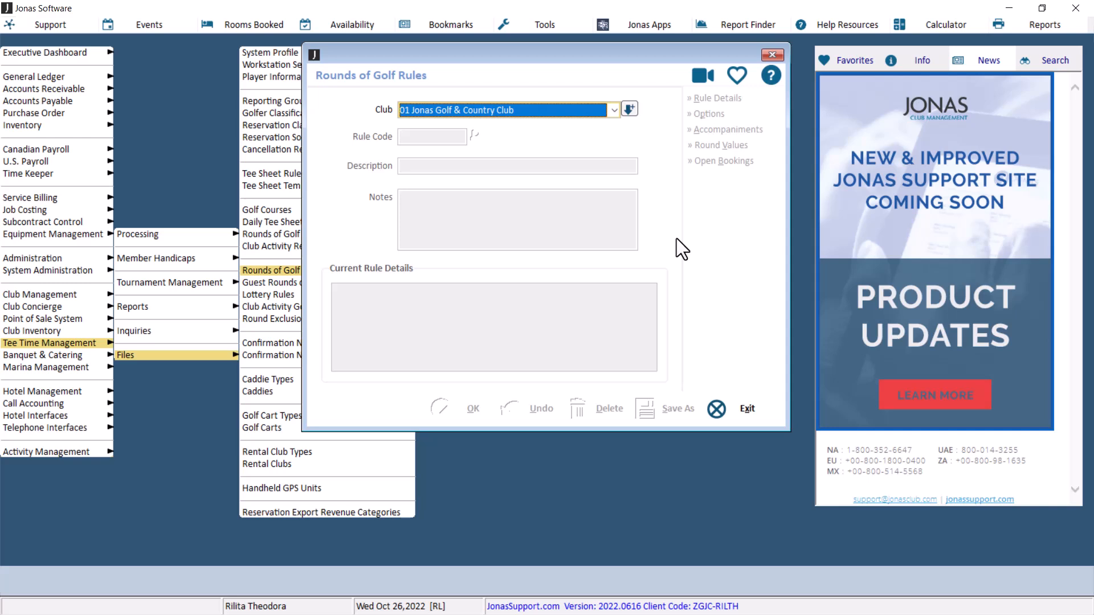
click(614, 110)
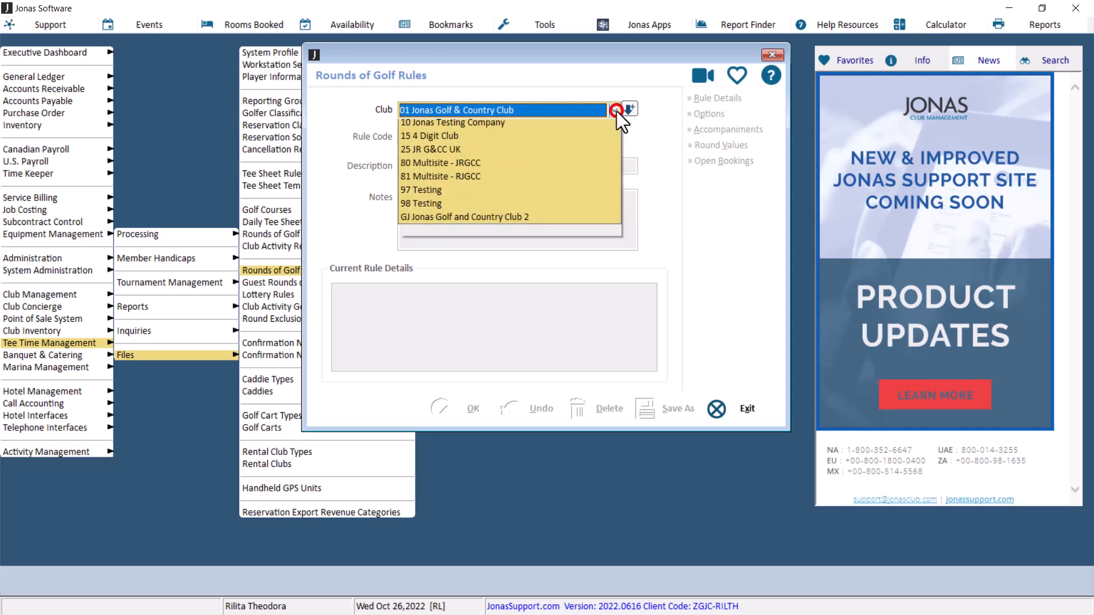
click(609, 126)
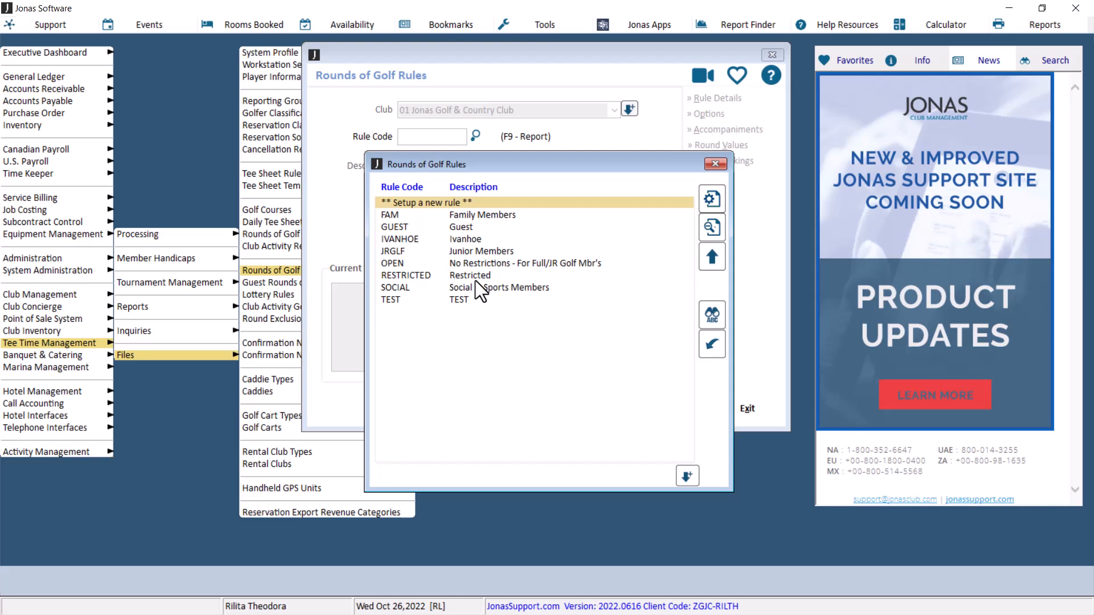
Start setting up a new rule with the rule code SENIOR
double_click(437, 201)
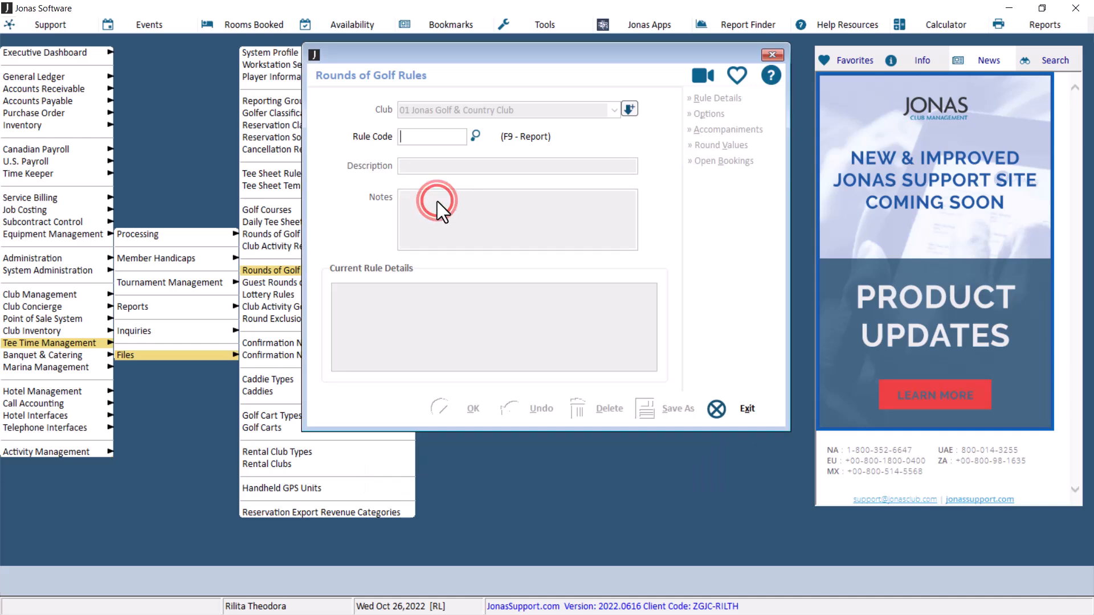
click(439, 138)
text(SEN)
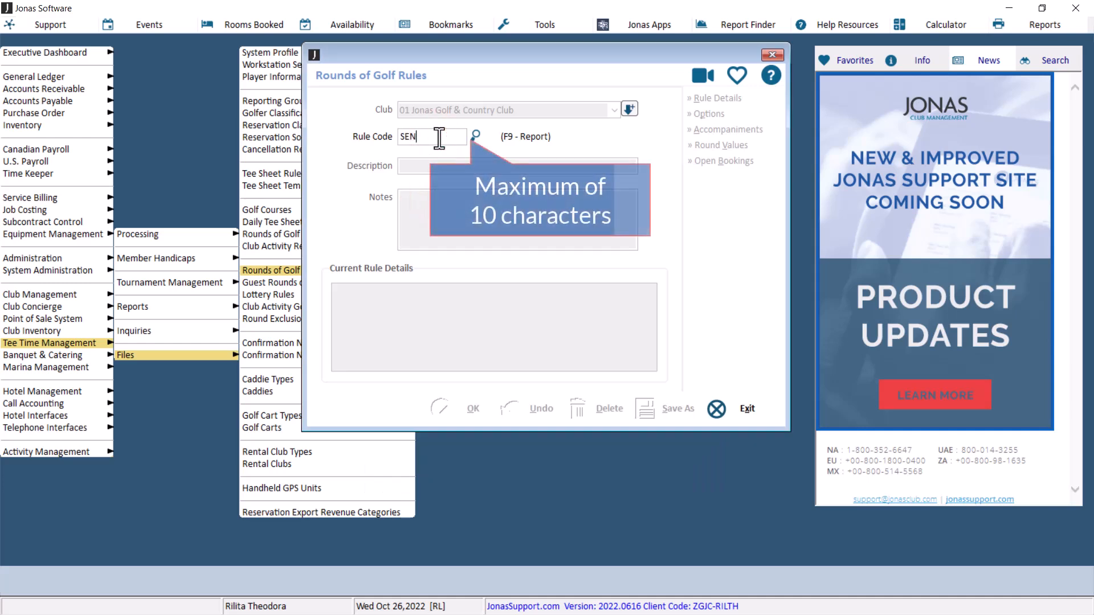
text(IOR)
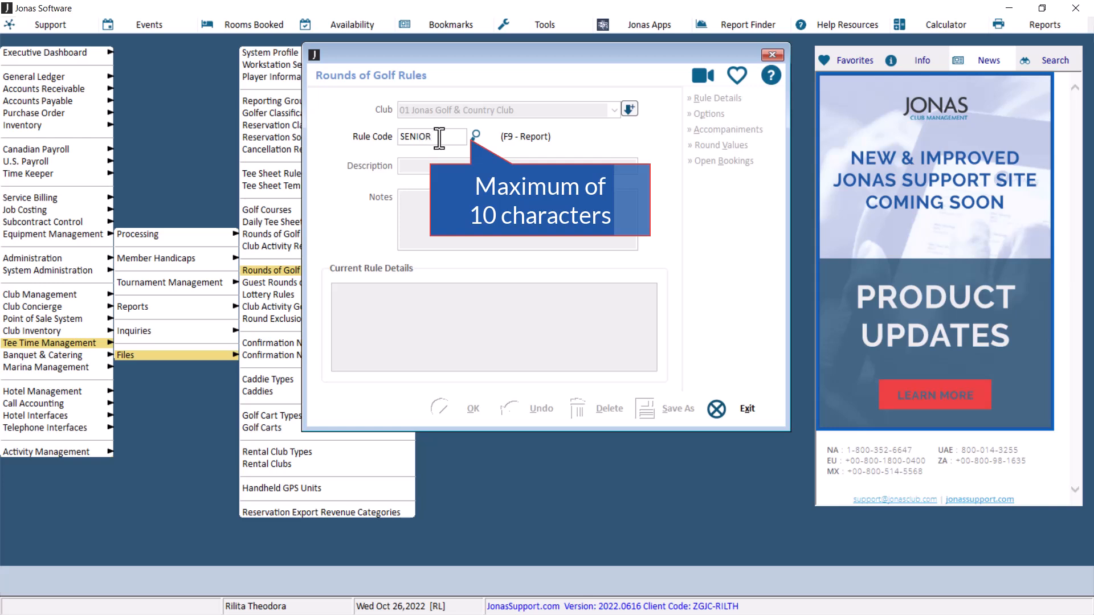
key(Tab)
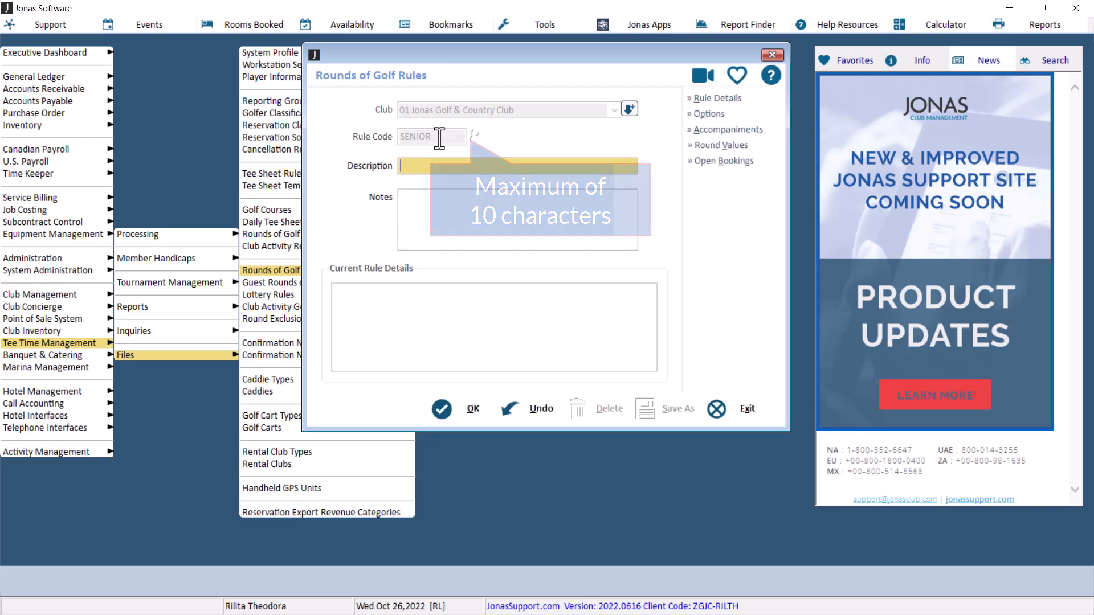
Enter the rule description Senior members
click(455, 164)
text(Senior members)
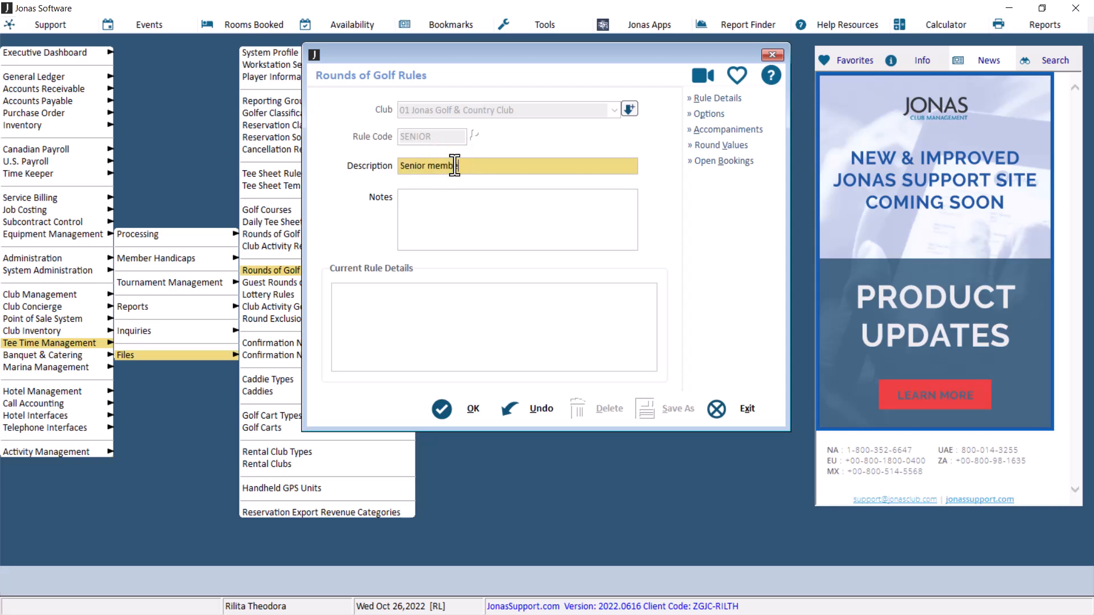
Add the note "week, month and year limit" to the rule
click(457, 200)
text(week, mont)
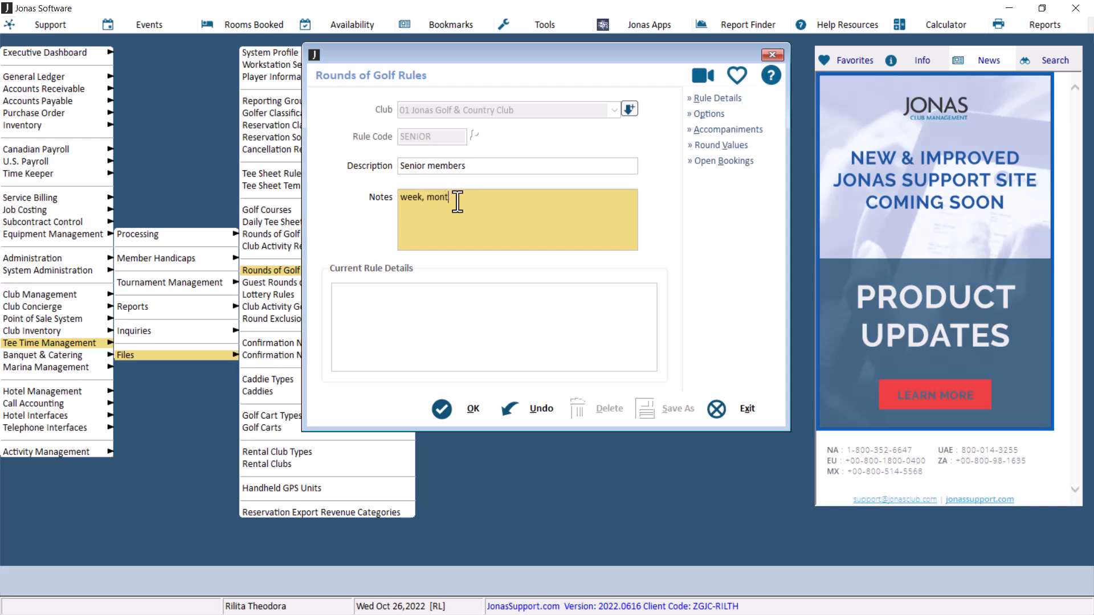
text(h and year limit)
Open the rule details and add a new line described as "week, month and year"
click(706, 98)
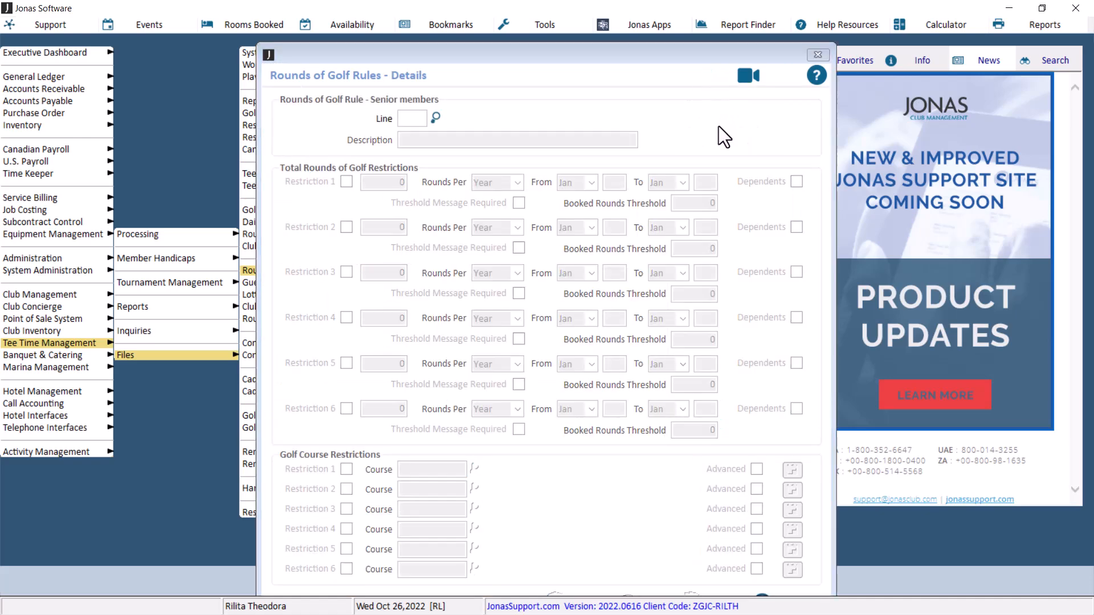
click(706, 164)
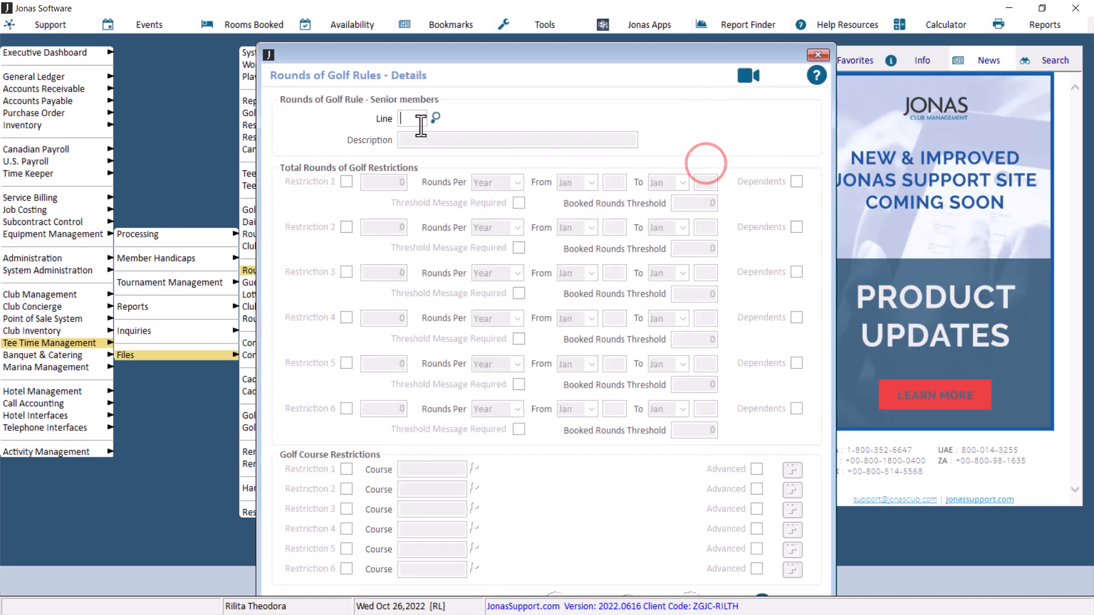
key(Return)
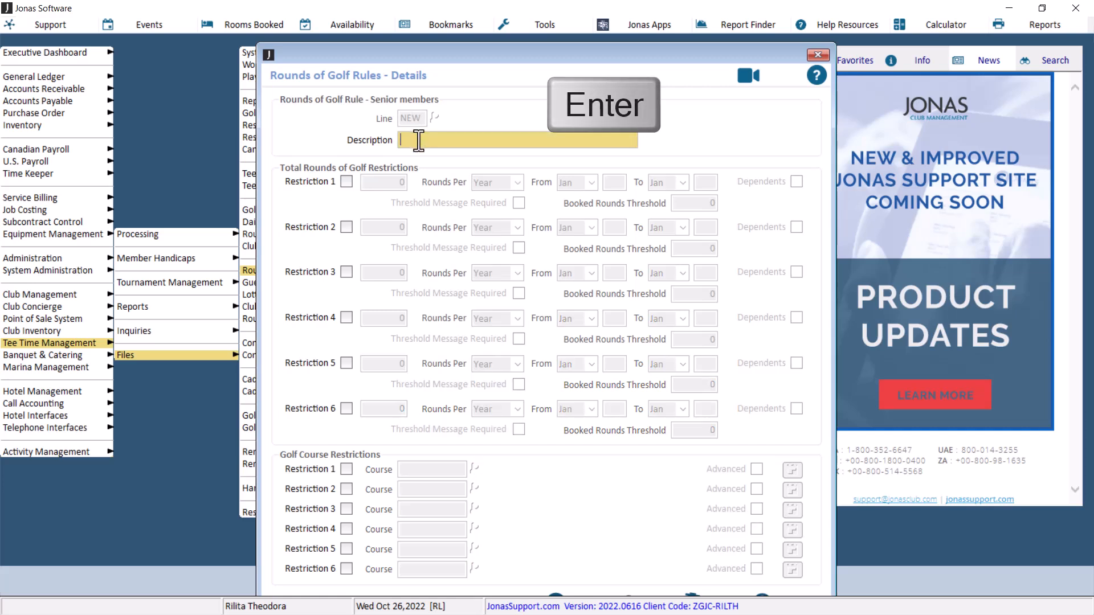
text(week, month and year)
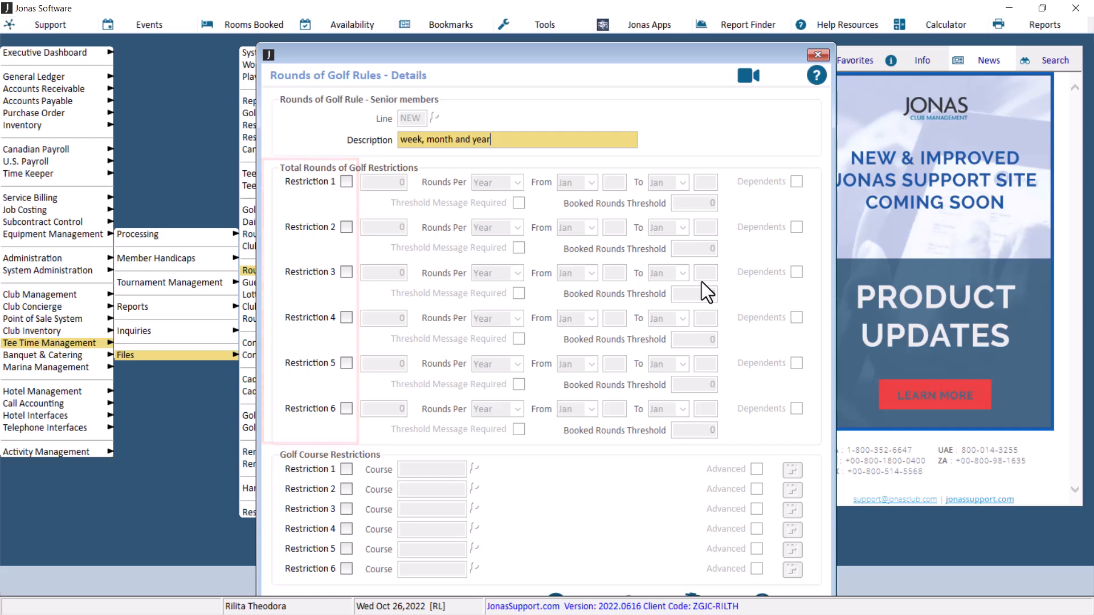
Enable total rounds Restriction 1 limiting play to 2 rounds per Week
click(347, 182)
text(2)
click(514, 183)
click(501, 220)
Enable total rounds Restriction 2 limiting play to 5 rounds per Month
click(346, 227)
text(5)
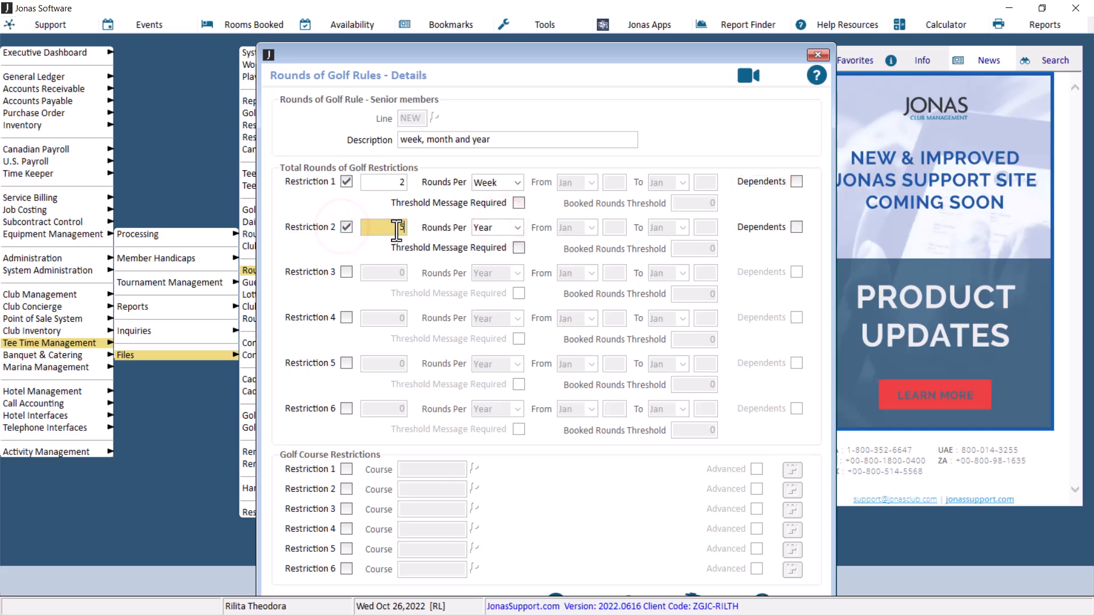
click(516, 227)
click(504, 257)
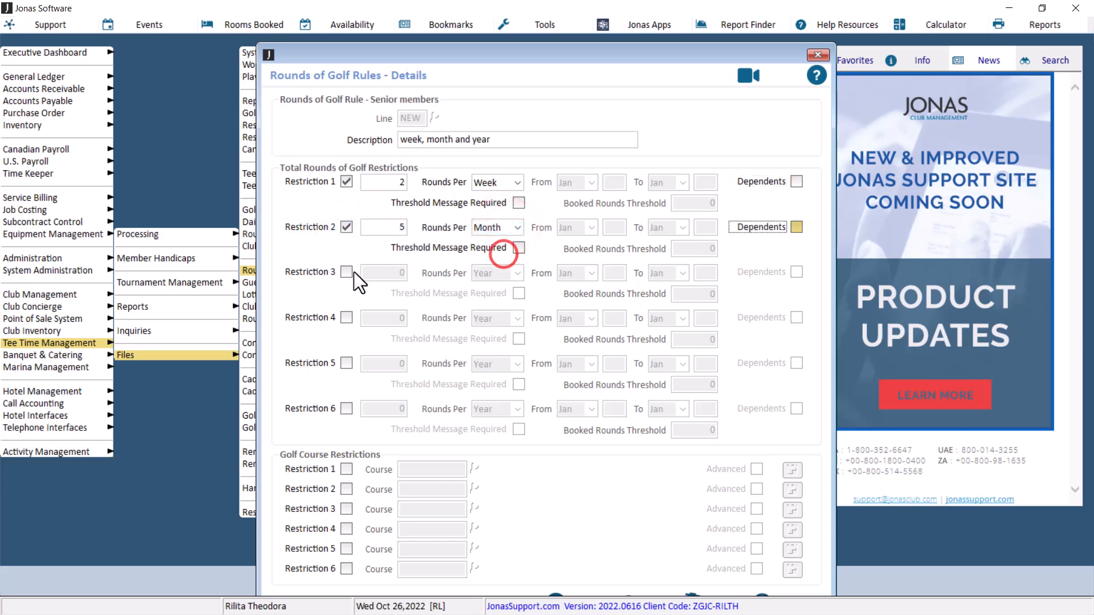
Enable total rounds Restriction 3 limiting play to 15 rounds per Year
click(346, 271)
text(1)
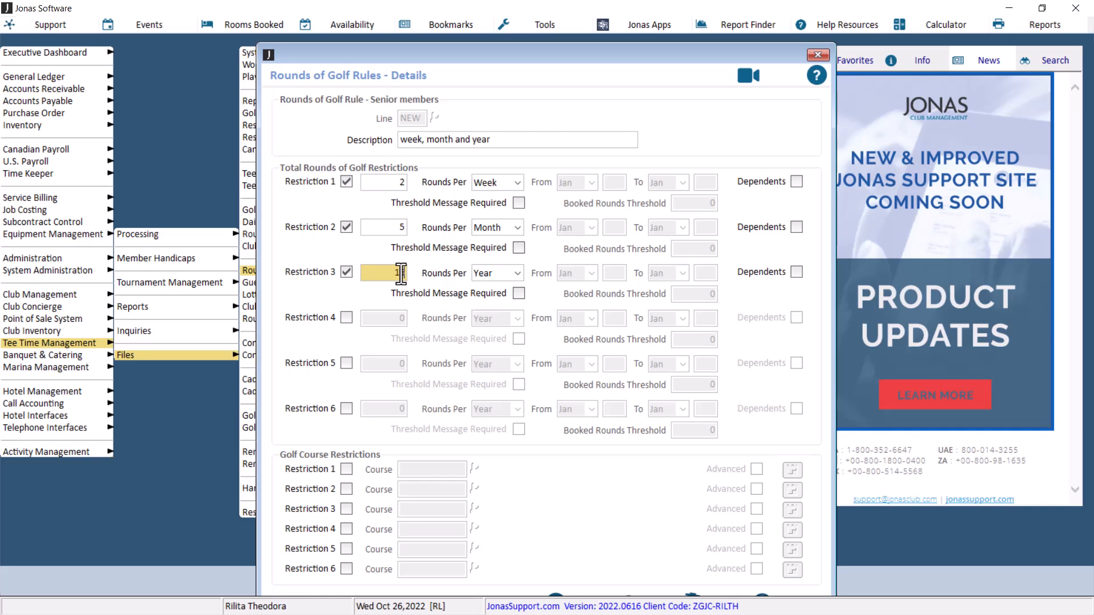
key(BackSpace)
Try setting Restriction 3's rounds period to Range
click(518, 188)
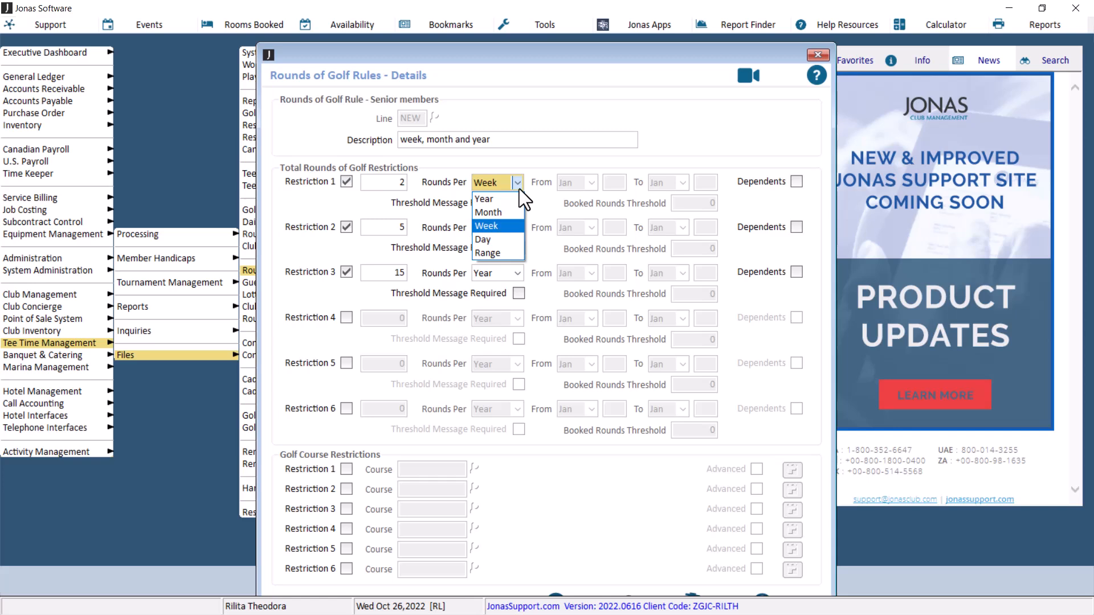
click(516, 227)
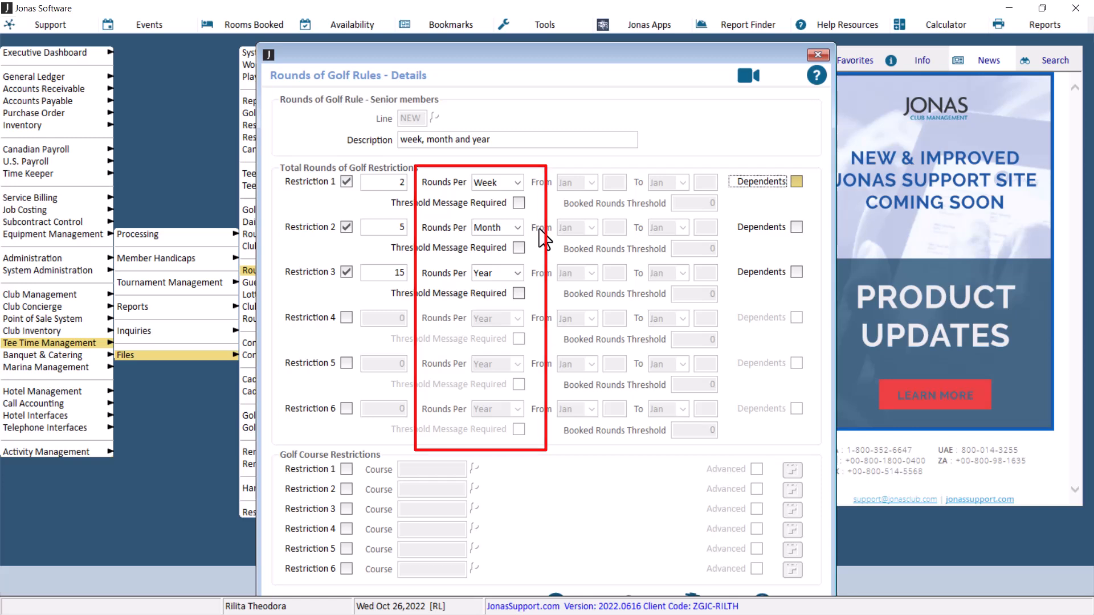
click(517, 273)
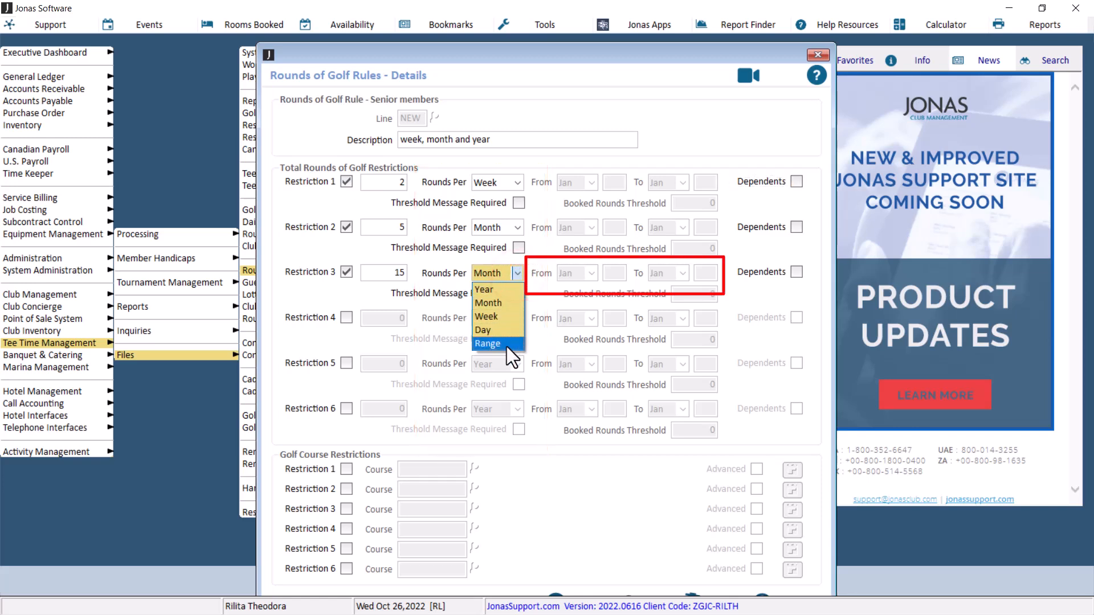
click(507, 344)
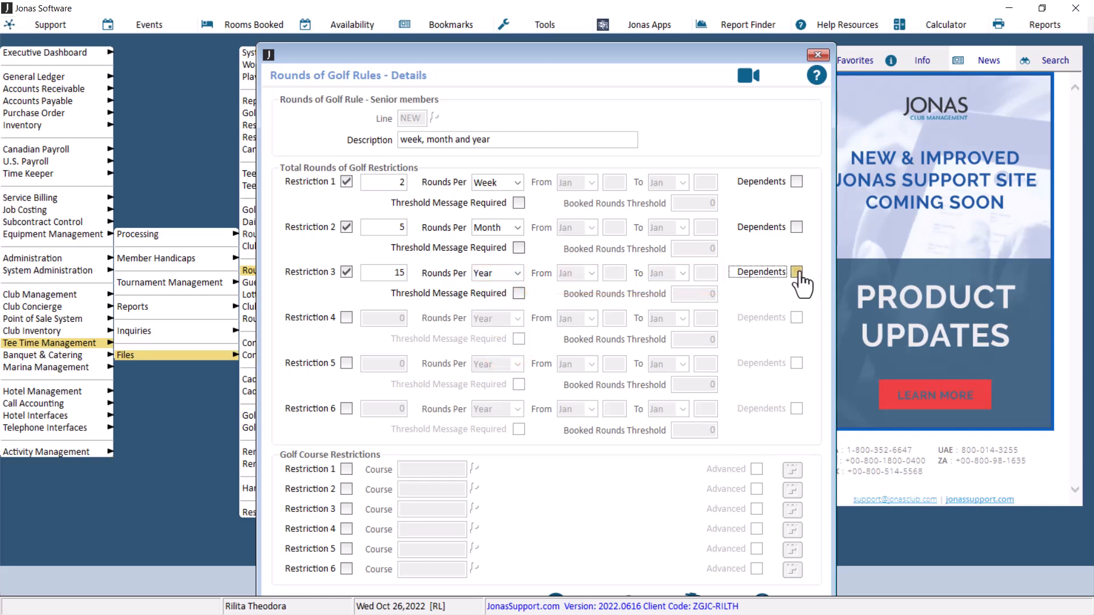
Turn on Dependents and Threshold Message Required for Restriction 3
click(797, 273)
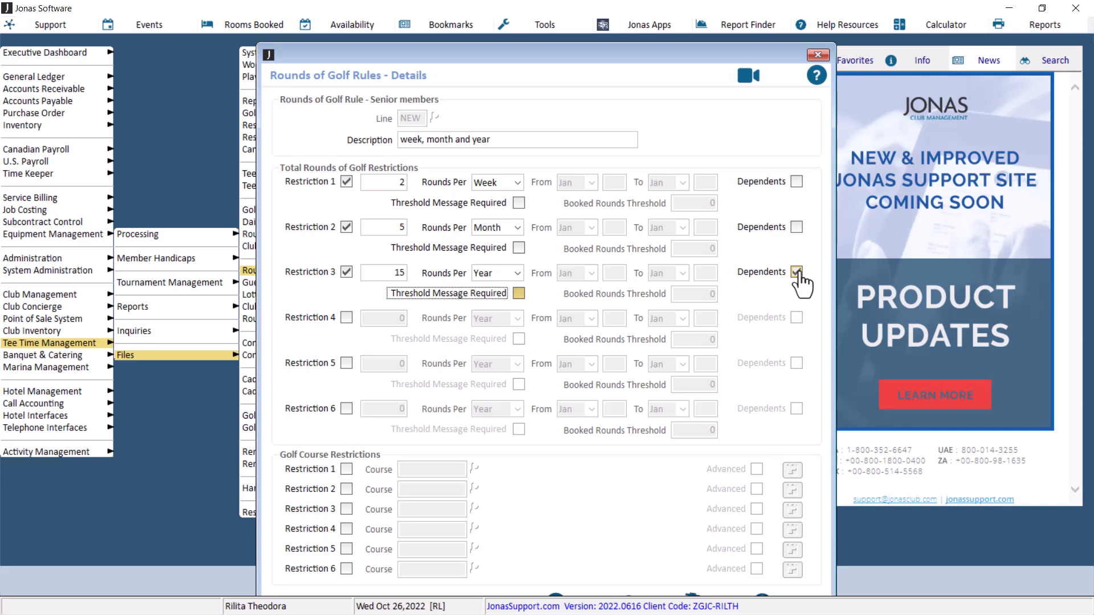
click(518, 294)
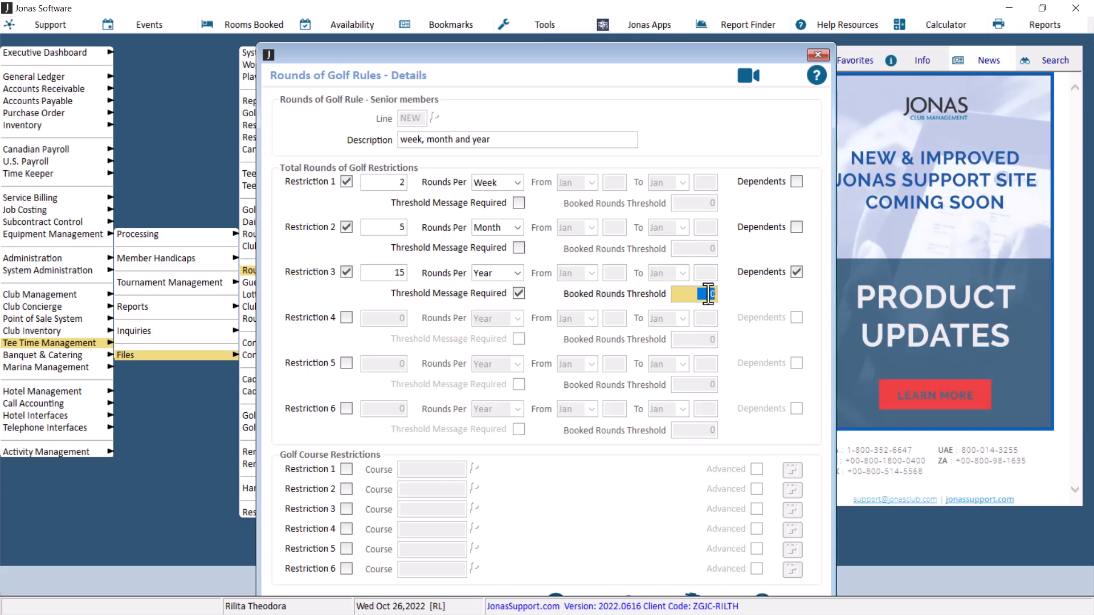
Change Restriction 3's round limit to 10
click(396, 275)
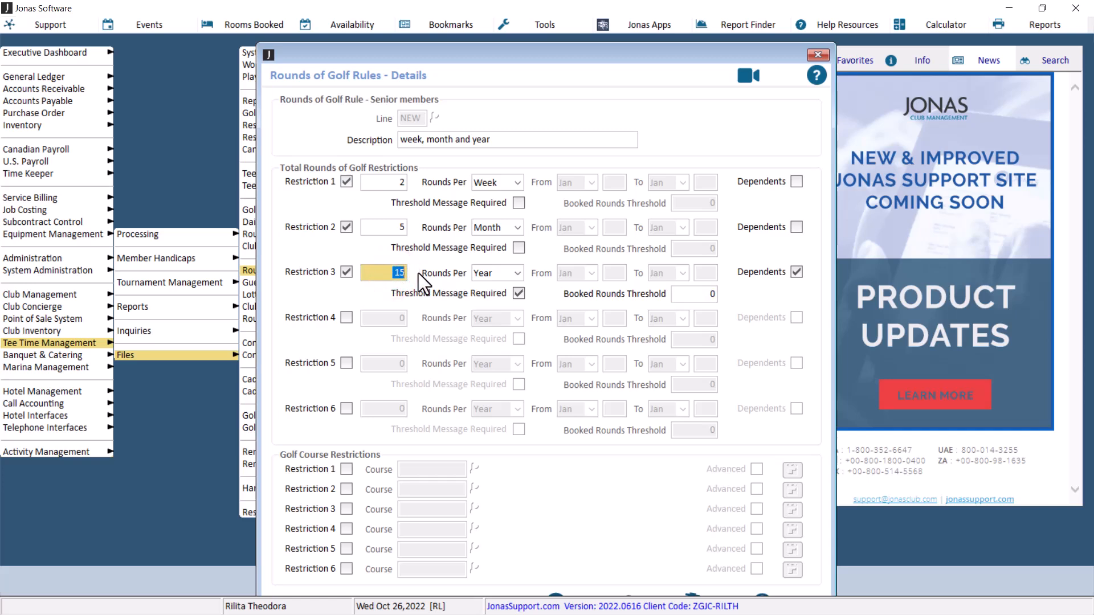
text(10)
key(Tab)
Set Restriction 3's booked rounds threshold to 8
click(698, 295)
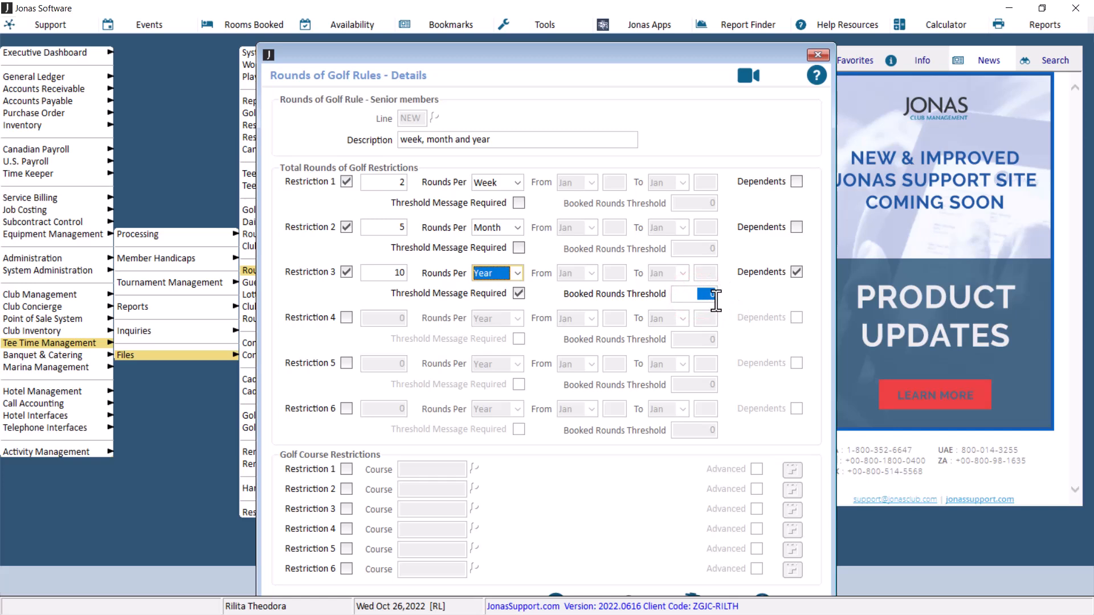
click(709, 294)
text(8)
key(Tab)
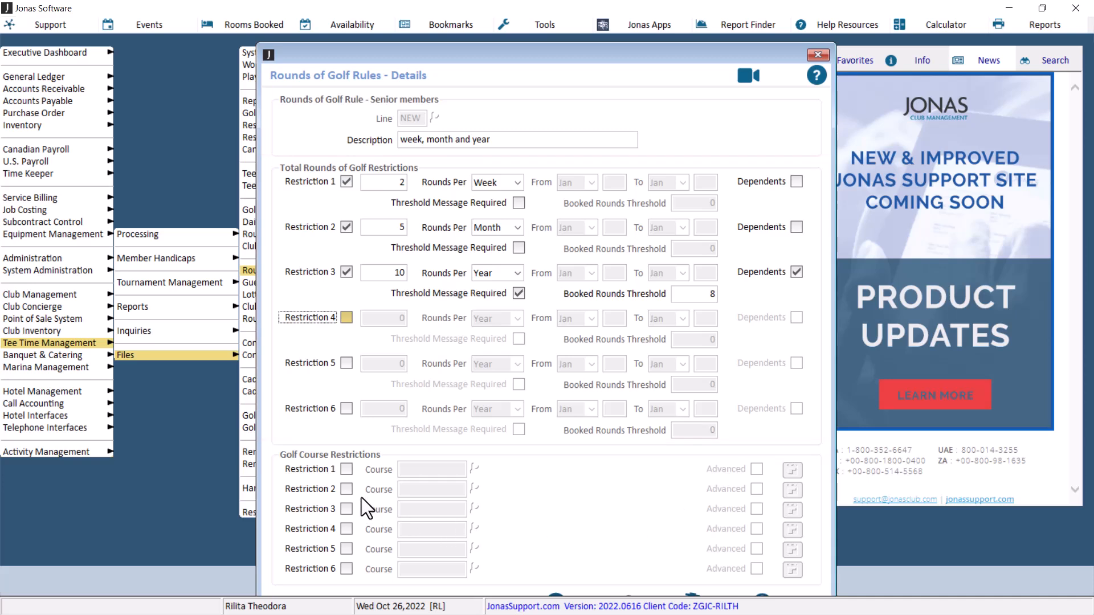
Add golf course Restriction 1 for the DRIVINGRNG Driving Range course
click(346, 469)
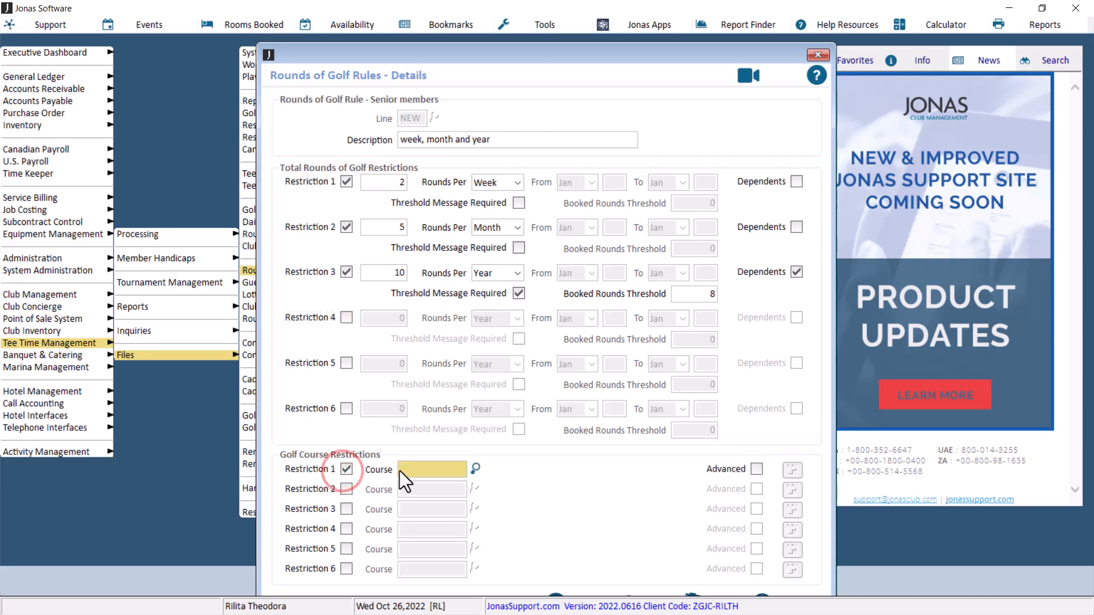
click(476, 469)
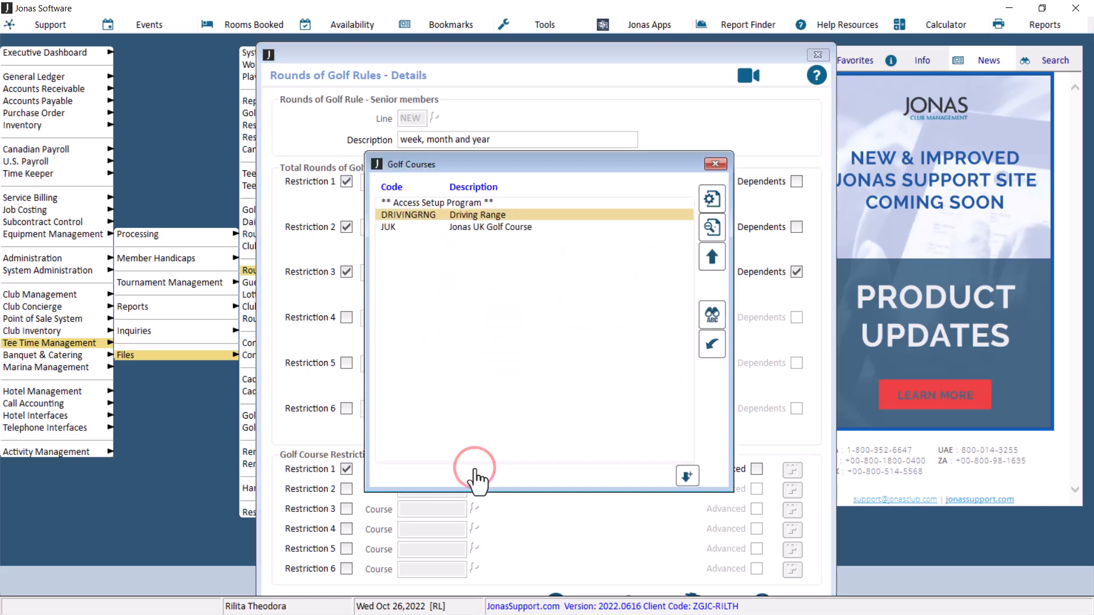
double_click(487, 216)
Enable advanced restrictions for the Driving Range course, close the advanced window, then clear golf course Restriction 1
click(757, 469)
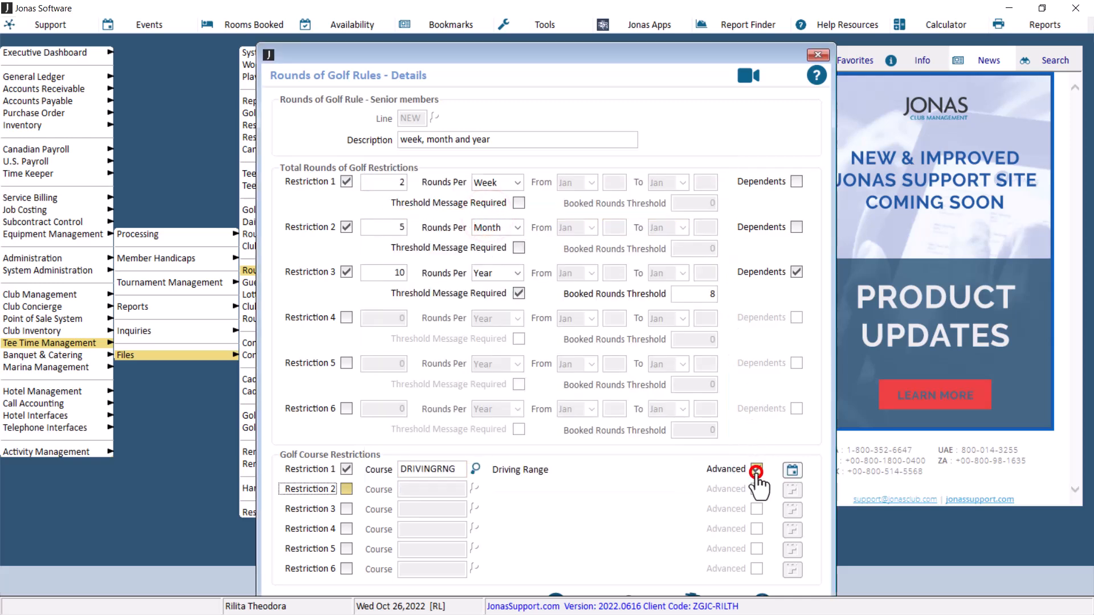
click(793, 475)
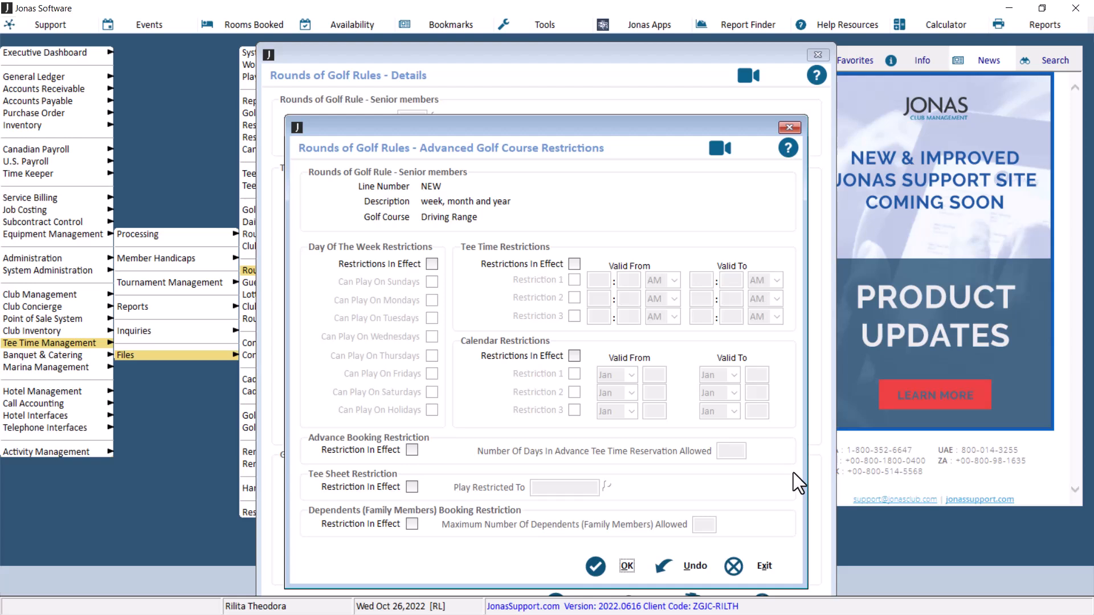
click(596, 564)
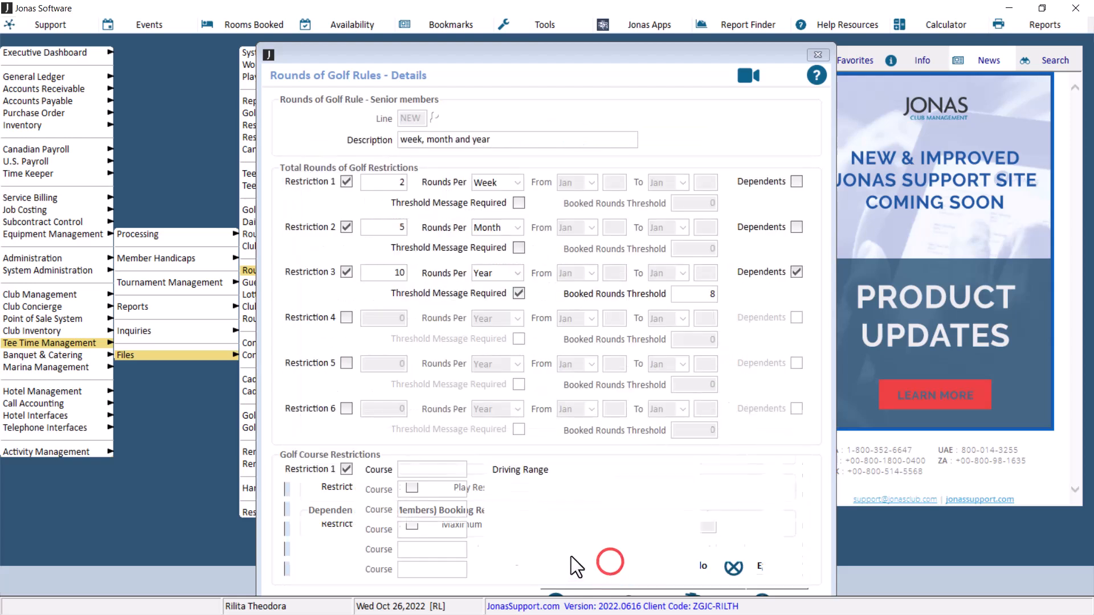
click(345, 469)
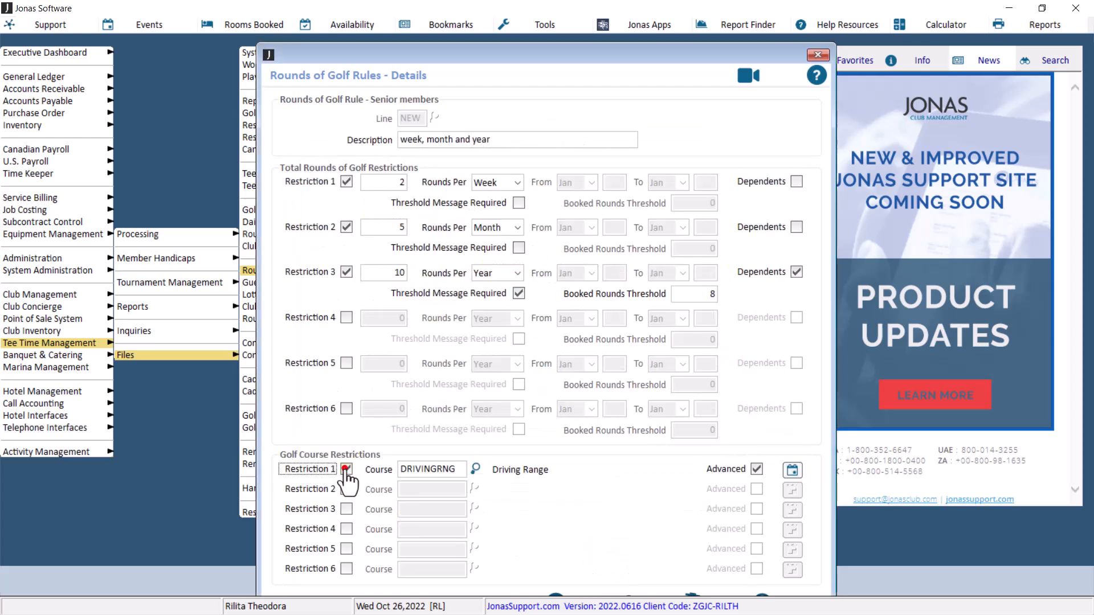
Accept the rule details and save the SENIOR rule
click(563, 592)
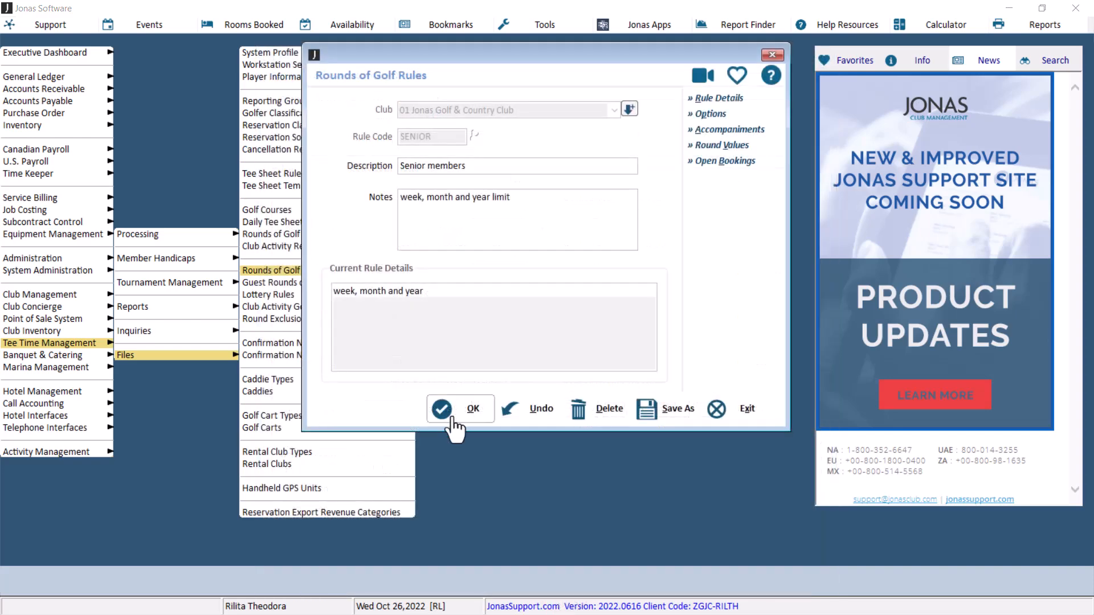
click(452, 414)
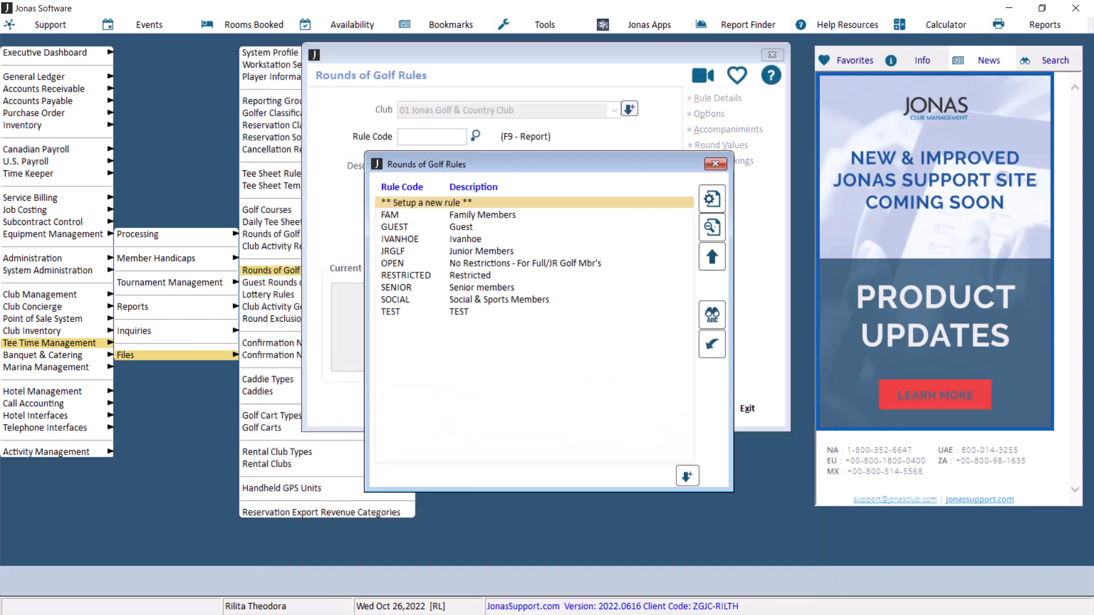